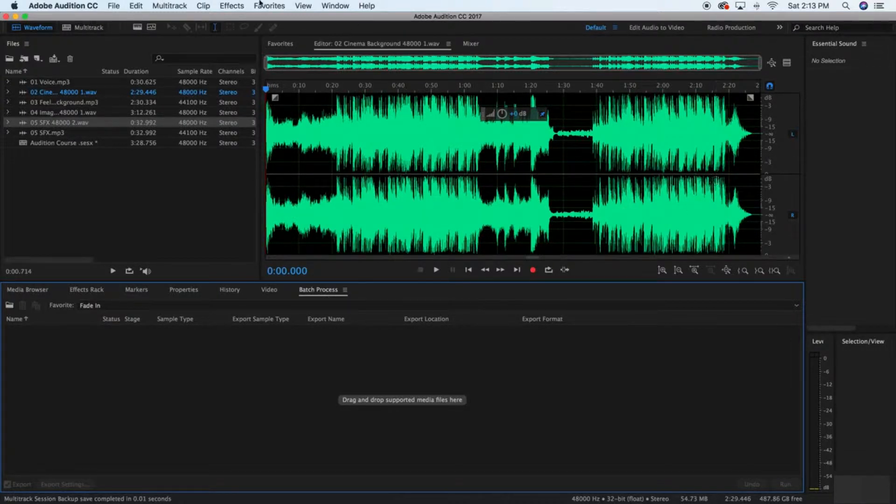
Switch to the Audition Course multitrack session
{"action": "left_click", "coordinate": [94, 28]}
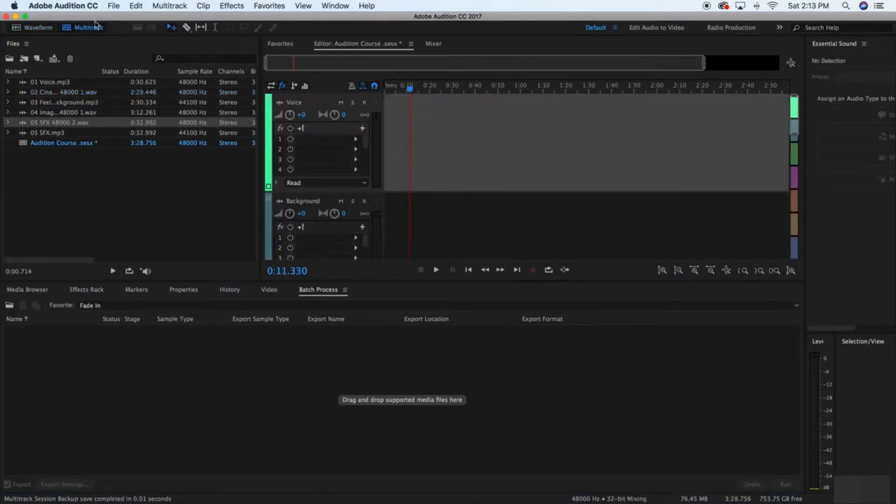
{"action": "left_click_drag", "start_coordinate": [53, 122], "coordinate": [342, 95]}
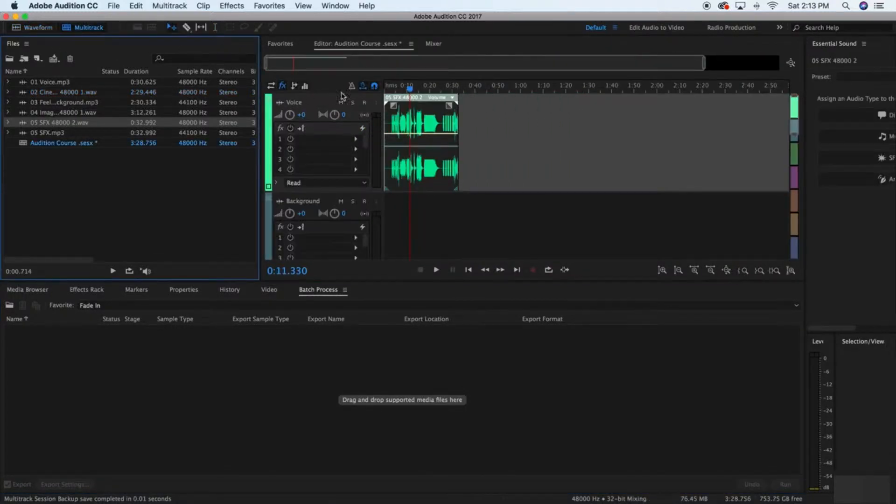
{"action": "double_click", "coordinate": [433, 168]}
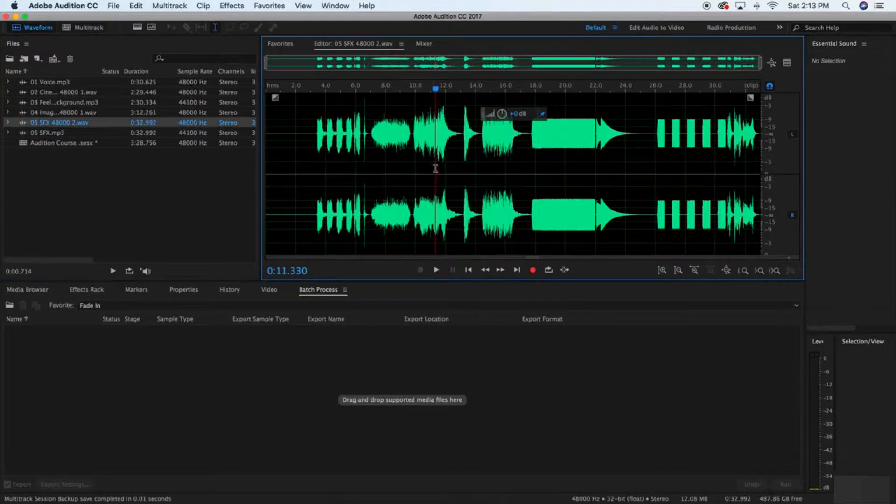
{"action": "left_click", "coordinate": [85, 28]}
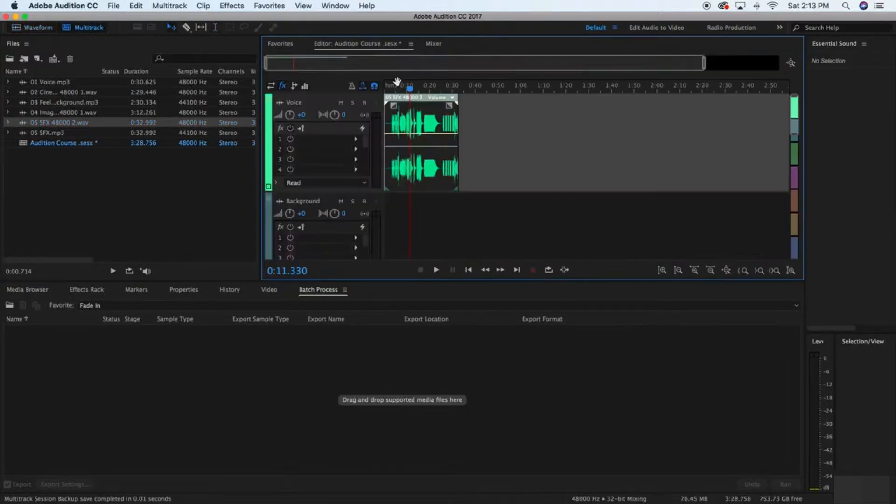
{"action": "key", "text": "Delete"}
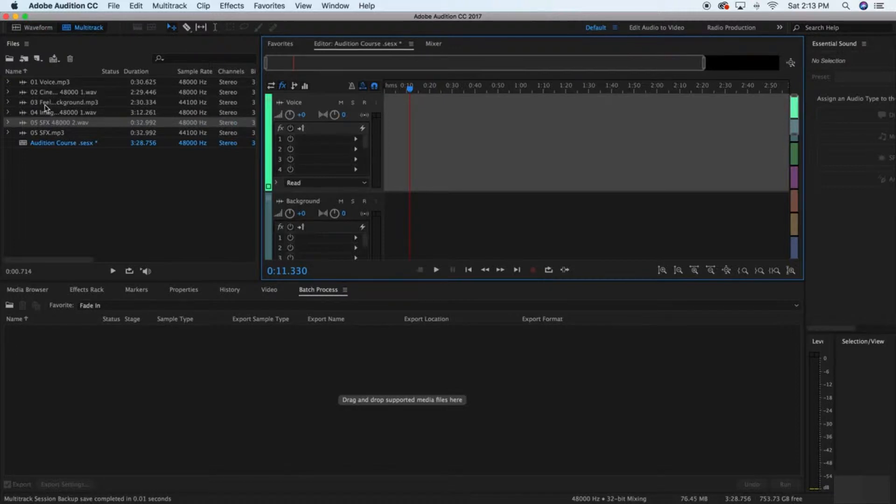
Insert 03 Feel Good Background.mp3 at the start of the Voice track, accepting a sample-rate-matched copy, and return the playhead to the beginning
{"action": "left_click_drag", "start_coordinate": [45, 103], "coordinate": [389, 138]}
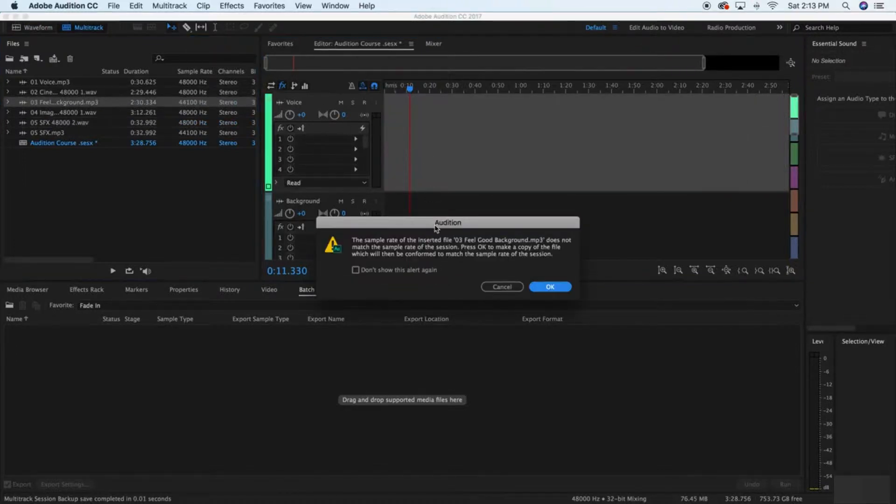
{"action": "left_click", "coordinate": [550, 287]}
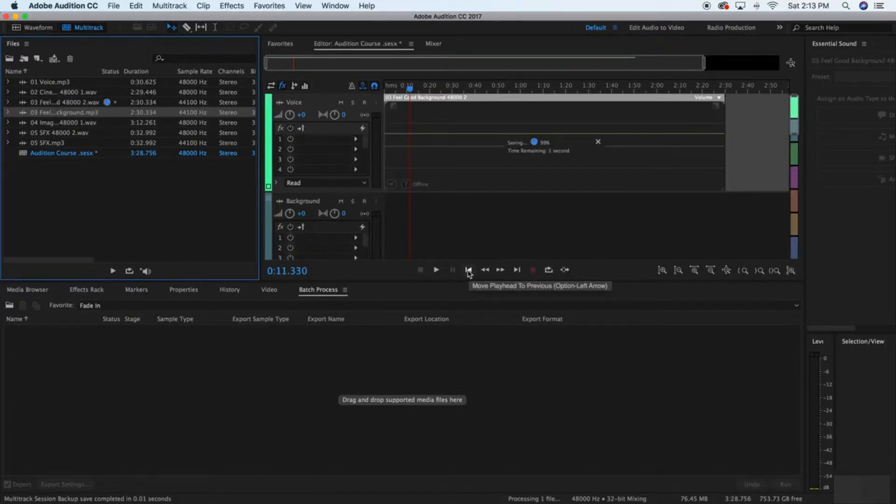
{"action": "left_click", "coordinate": [468, 271]}
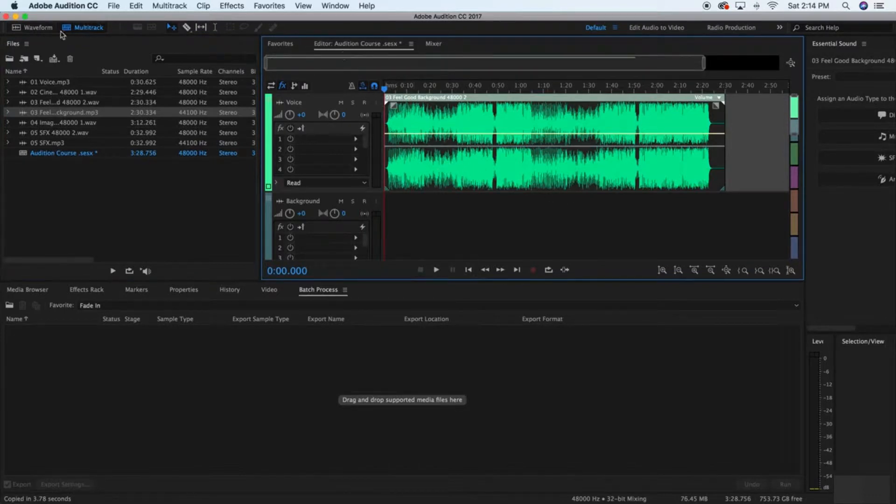
Open the 03 Feel Good Background clip from the Voice track in the waveform editor
{"action": "left_click", "coordinate": [34, 28]}
{"action": "left_click", "coordinate": [83, 29]}
{"action": "double_click", "coordinate": [400, 161]}
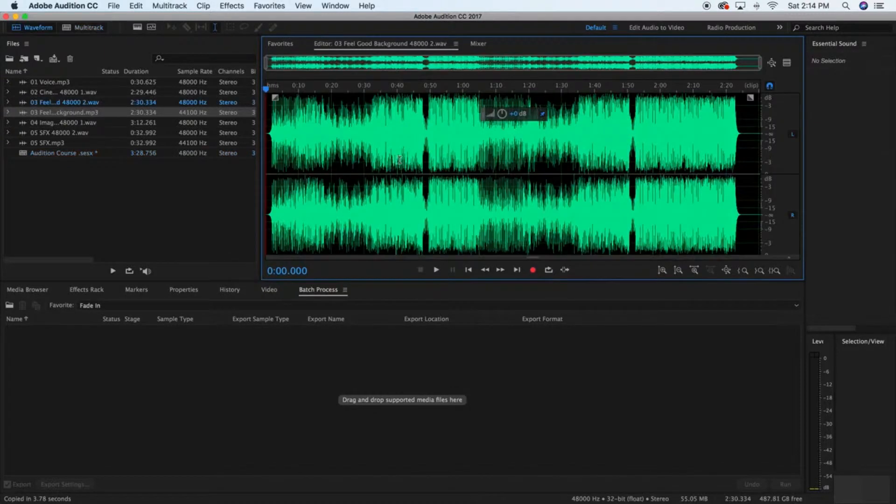
{"action": "scroll", "coordinate": [404, 158], "scroll_direction": "up", "scroll_amount": 2}
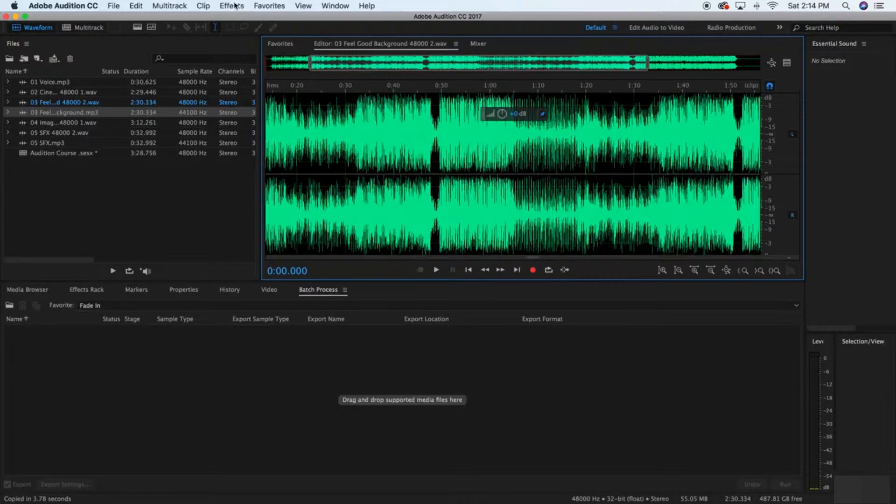
{"action": "left_click", "coordinate": [83, 28]}
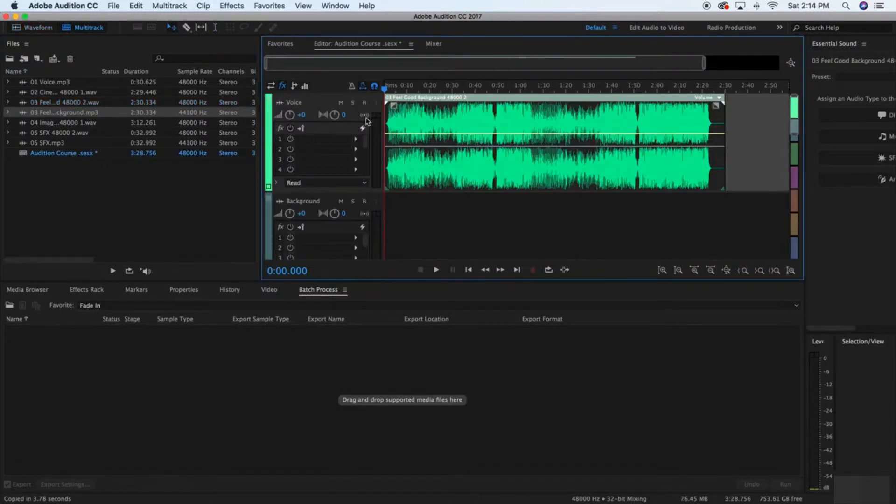
{"action": "left_click", "coordinate": [39, 27]}
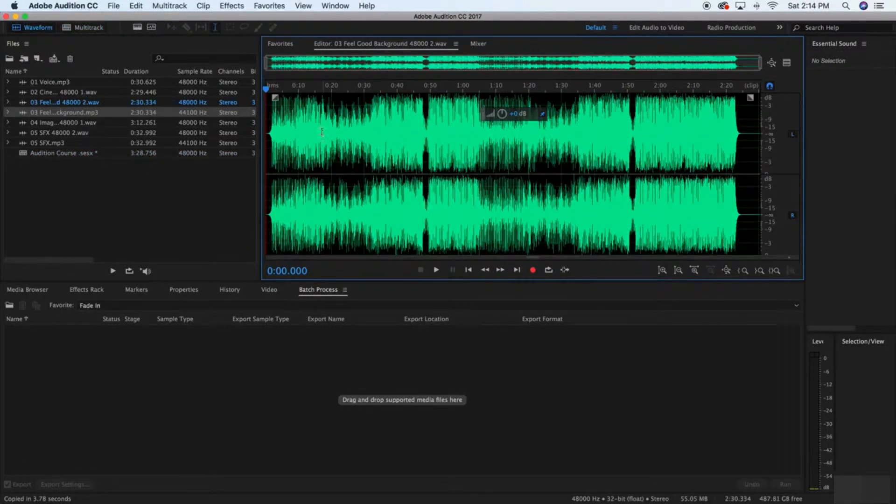
Open the Manual Pitch Correction effect for the background track and move its window clear of the spectral pitch display
{"action": "left_click", "coordinate": [240, 10]}
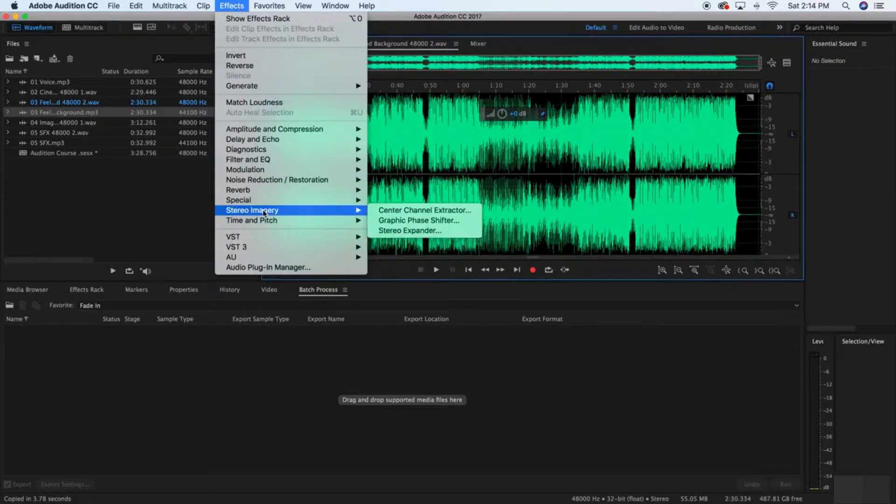
{"action": "mouse_move", "coordinate": [266, 220]}
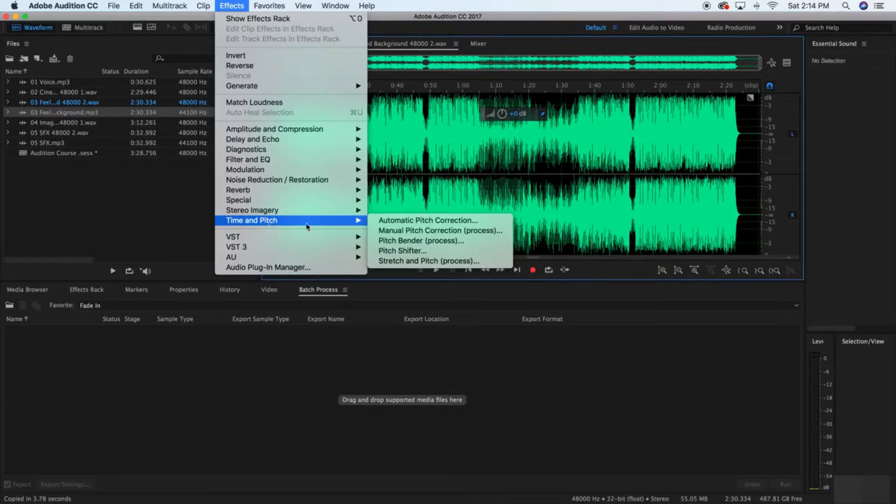
{"action": "left_click", "coordinate": [406, 231]}
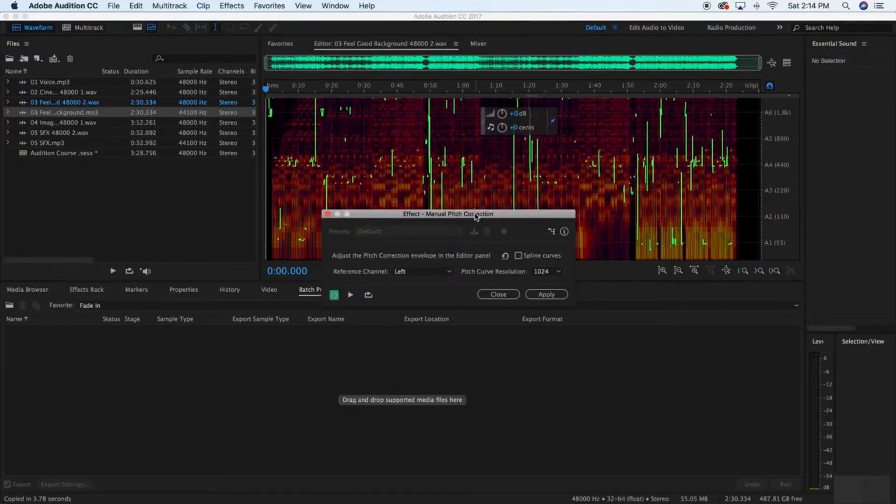
{"action": "left_click_drag", "start_coordinate": [476, 214], "coordinate": [443, 306]}
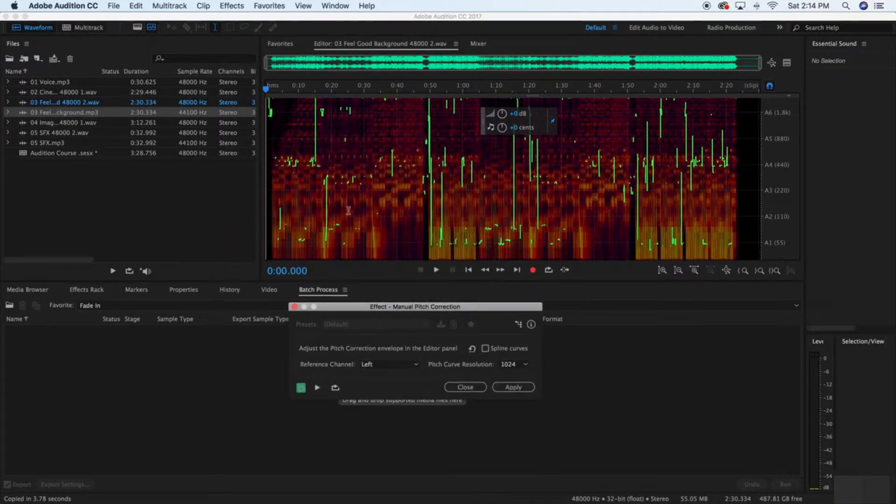
Play the opening seconds of the background track to hear its original pitch, and pause playback
{"action": "left_click", "coordinate": [437, 271]}
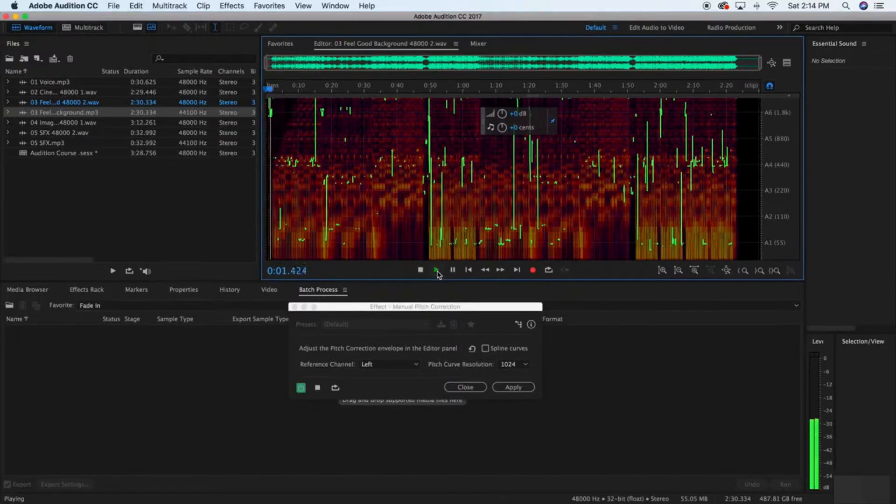
{"action": "key", "text": "XF86AudioRaiseVolume"}
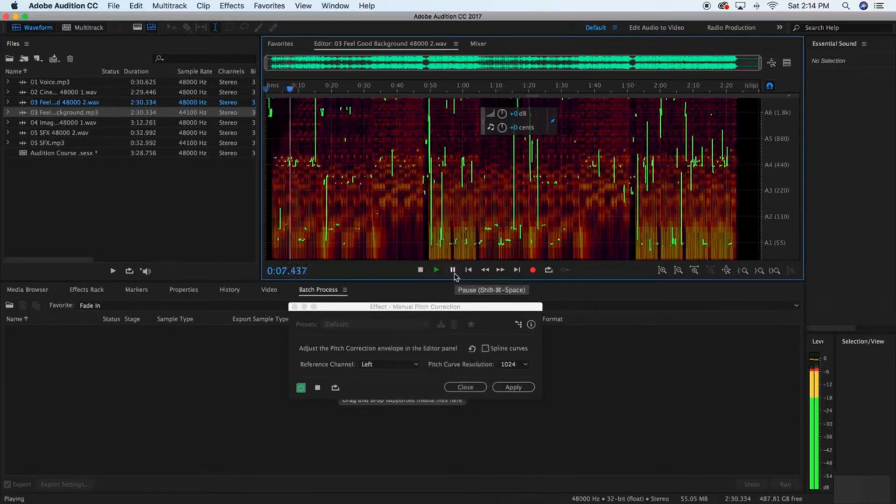
{"action": "left_click", "coordinate": [452, 271]}
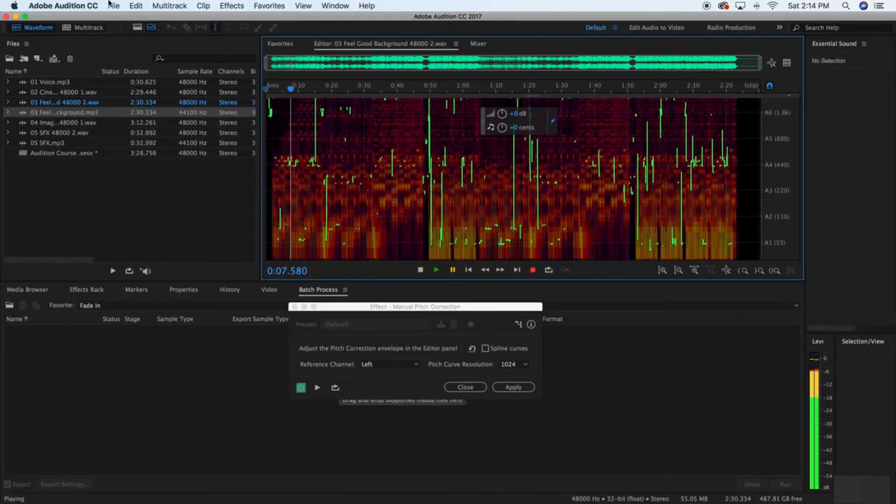
{"action": "left_click_drag", "start_coordinate": [395, 310], "coordinate": [441, 290]}
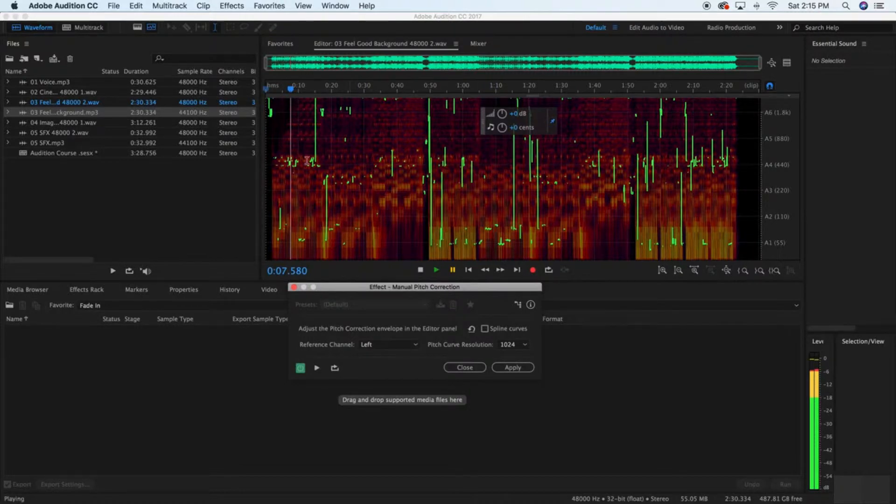
{"action": "left_click", "coordinate": [288, 122]}
Play from the start while shifting the whole track's pitch up, down and up again, and apply the raised Manual Pitch Correction
{"action": "left_click", "coordinate": [466, 271]}
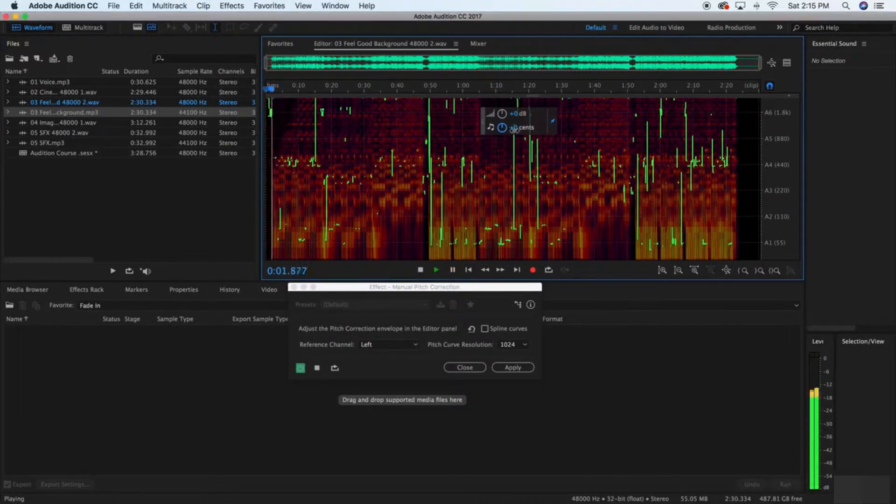
{"action": "left_click_drag", "start_coordinate": [514, 130], "coordinate": [609, 129]}
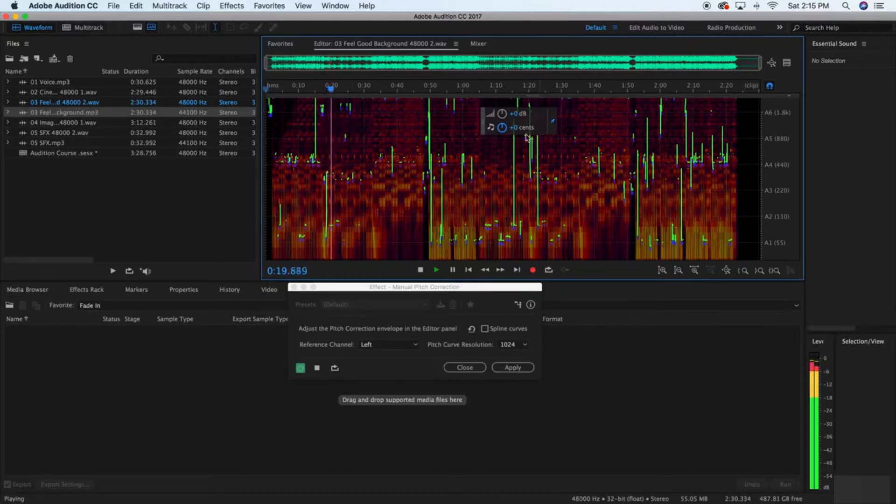
{"action": "mouse_move", "coordinate": [513, 127]}
{"action": "left_mouse_down"}
{"action": "mouse_move", "coordinate": [464, 130]}
{"action": "mouse_move", "coordinate": [520, 130]}
{"action": "left_mouse_up"}
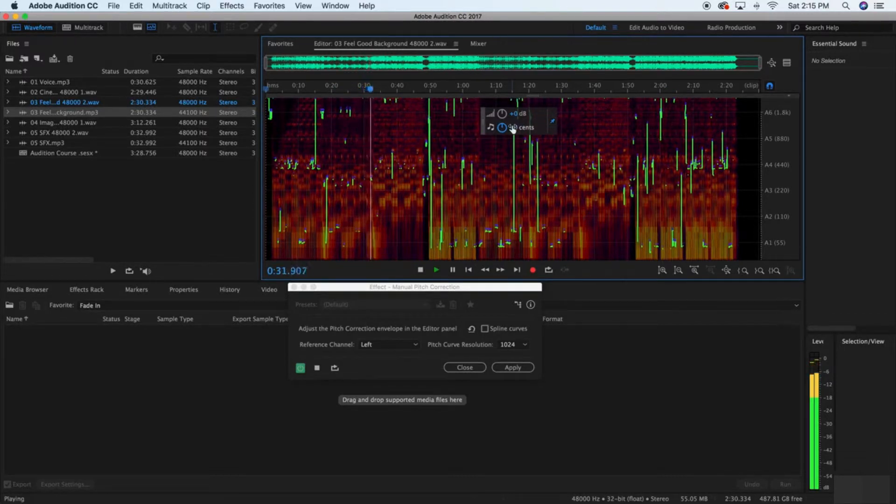
{"action": "left_click_drag", "start_coordinate": [513, 129], "coordinate": [660, 127]}
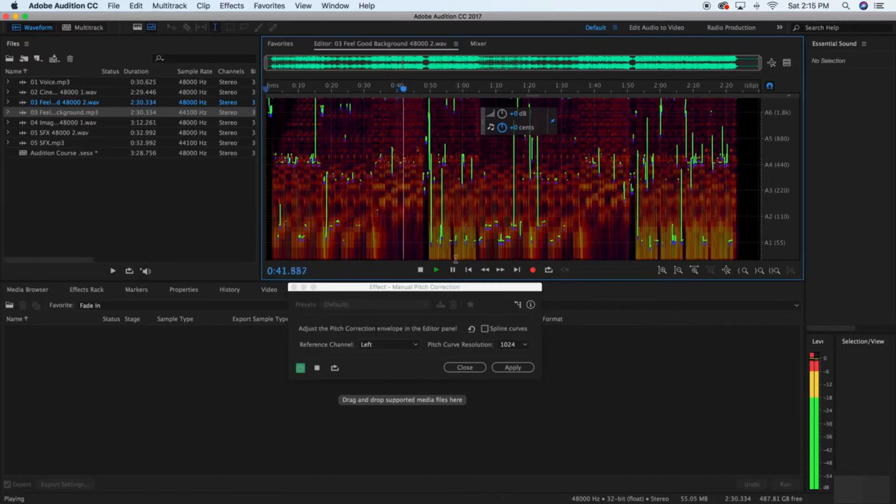
{"action": "left_click", "coordinate": [512, 368]}
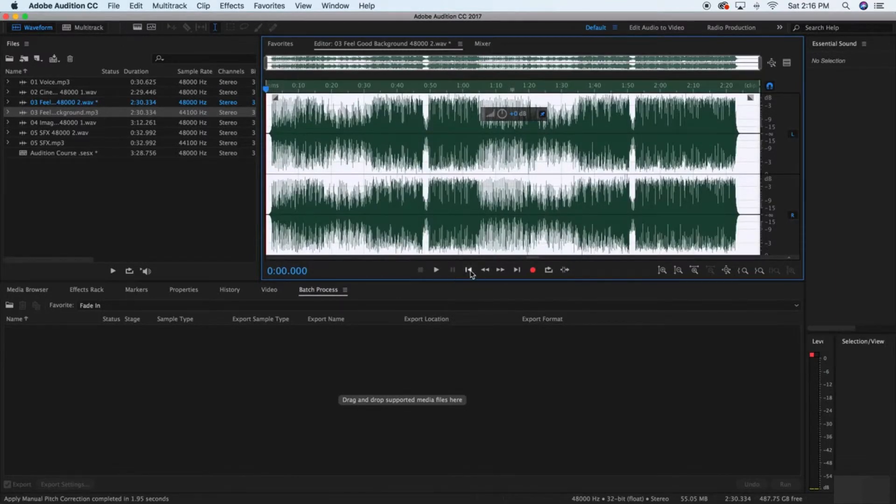
Clear the selection and play the first seconds of the processed track to check the new pitch
{"action": "left_click", "coordinate": [269, 215]}
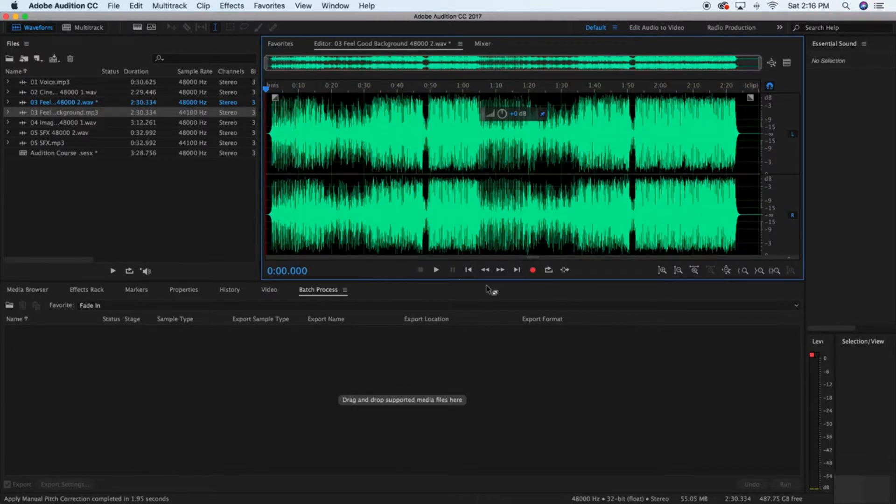
{"action": "key", "text": "space"}
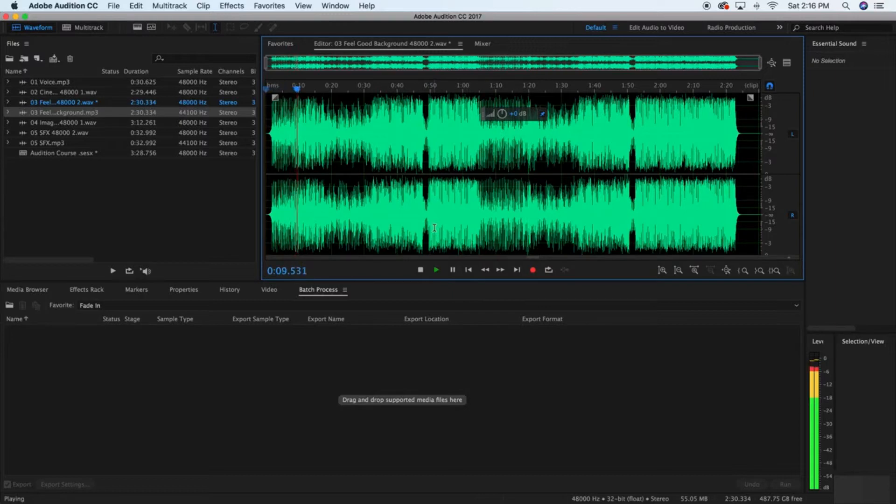
{"action": "key", "text": "space"}
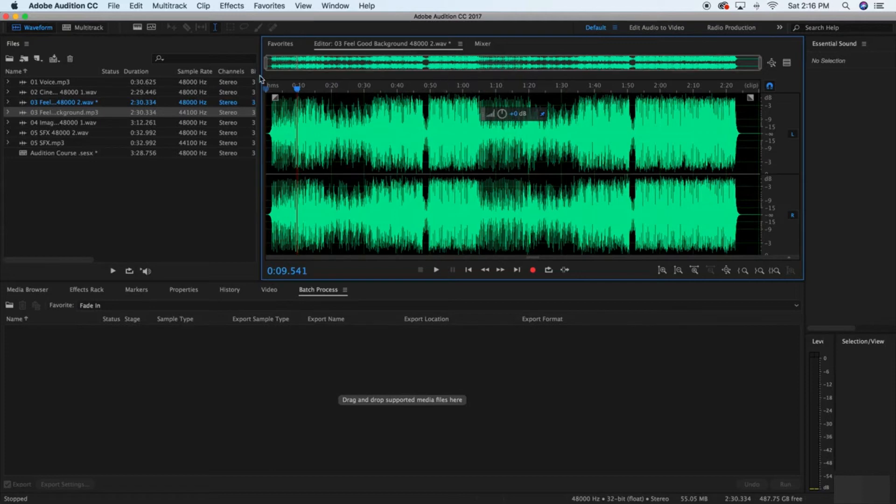
{"action": "left_click", "coordinate": [234, 6]}
{"action": "mouse_move", "coordinate": [289, 192]}
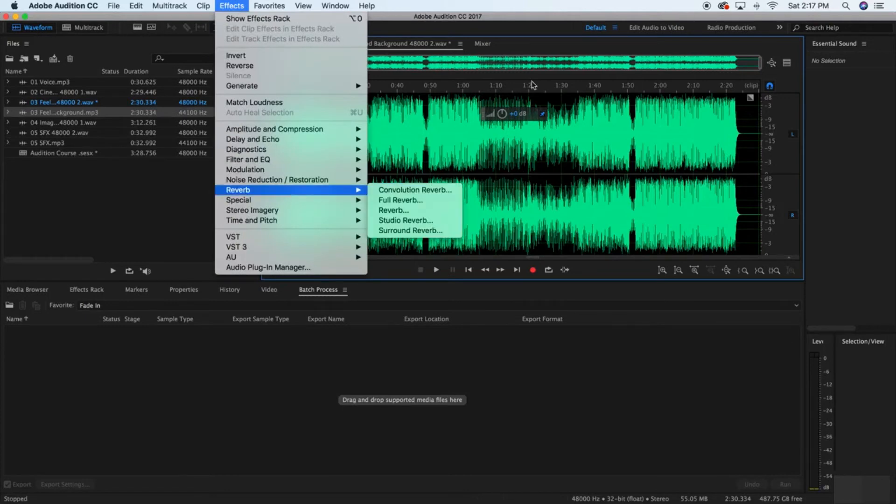
{"action": "left_click", "coordinate": [416, 137]}
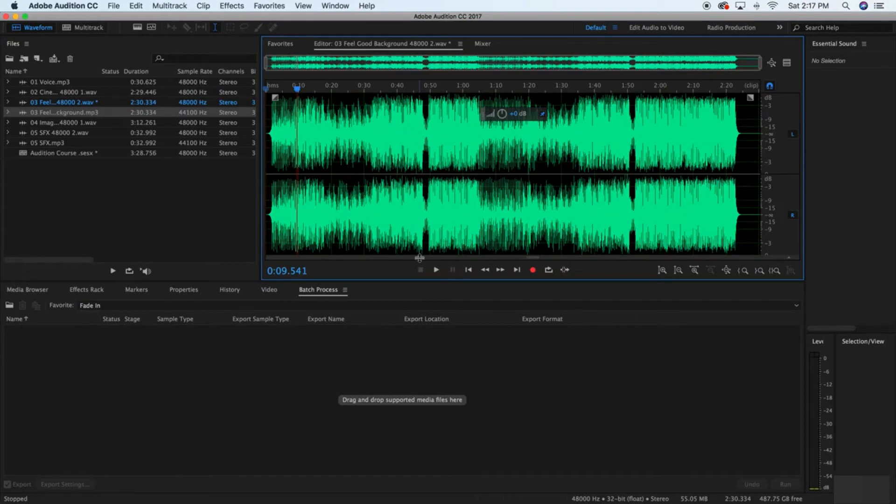
{"action": "left_click", "coordinate": [230, 6]}
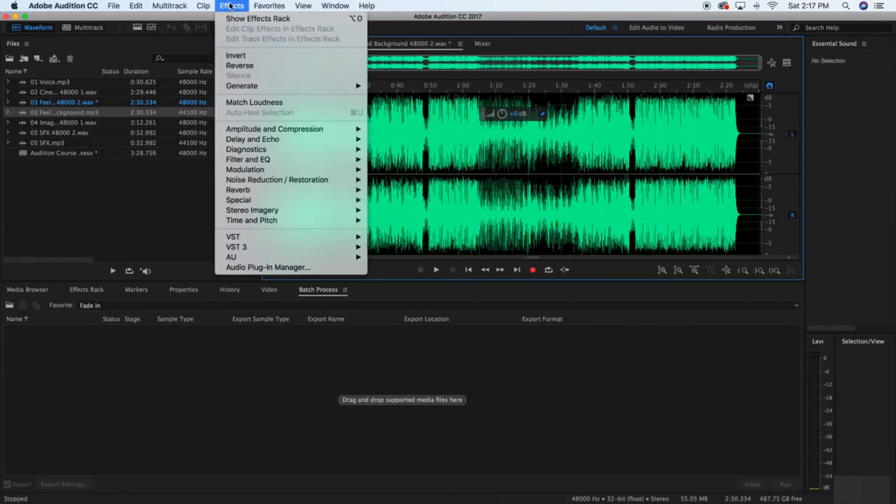
{"action": "mouse_move", "coordinate": [301, 220]}
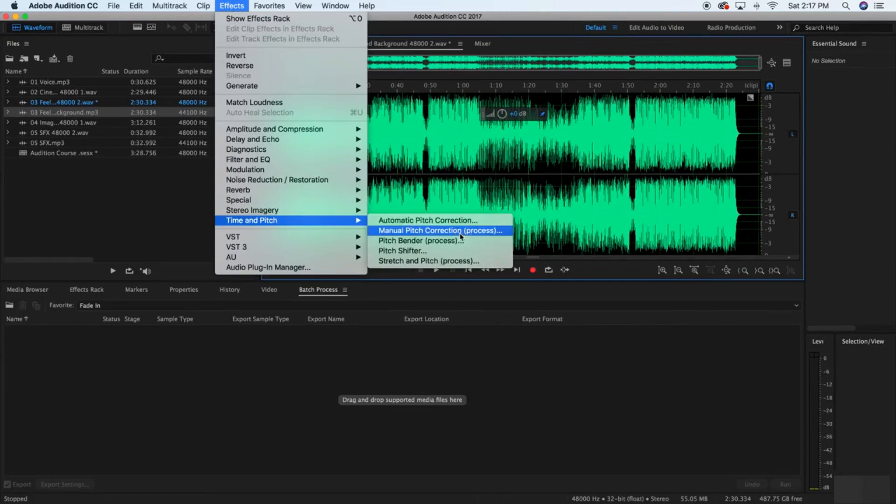
{"action": "left_click", "coordinate": [438, 364]}
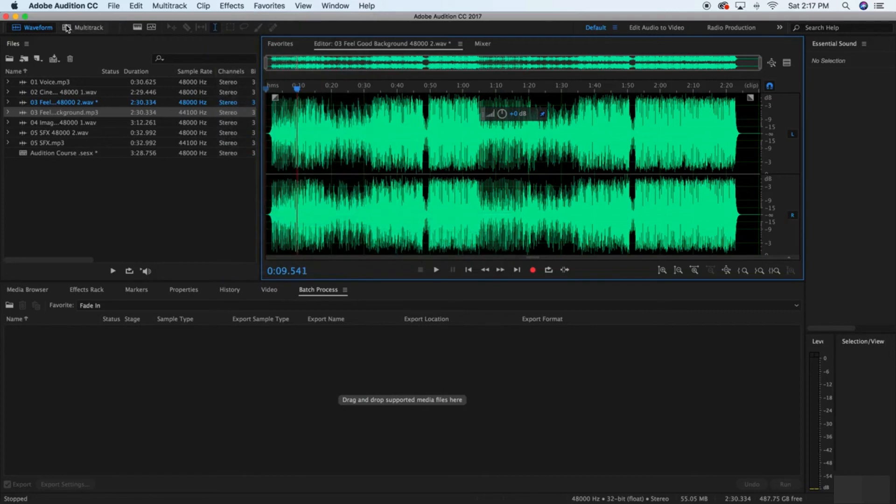